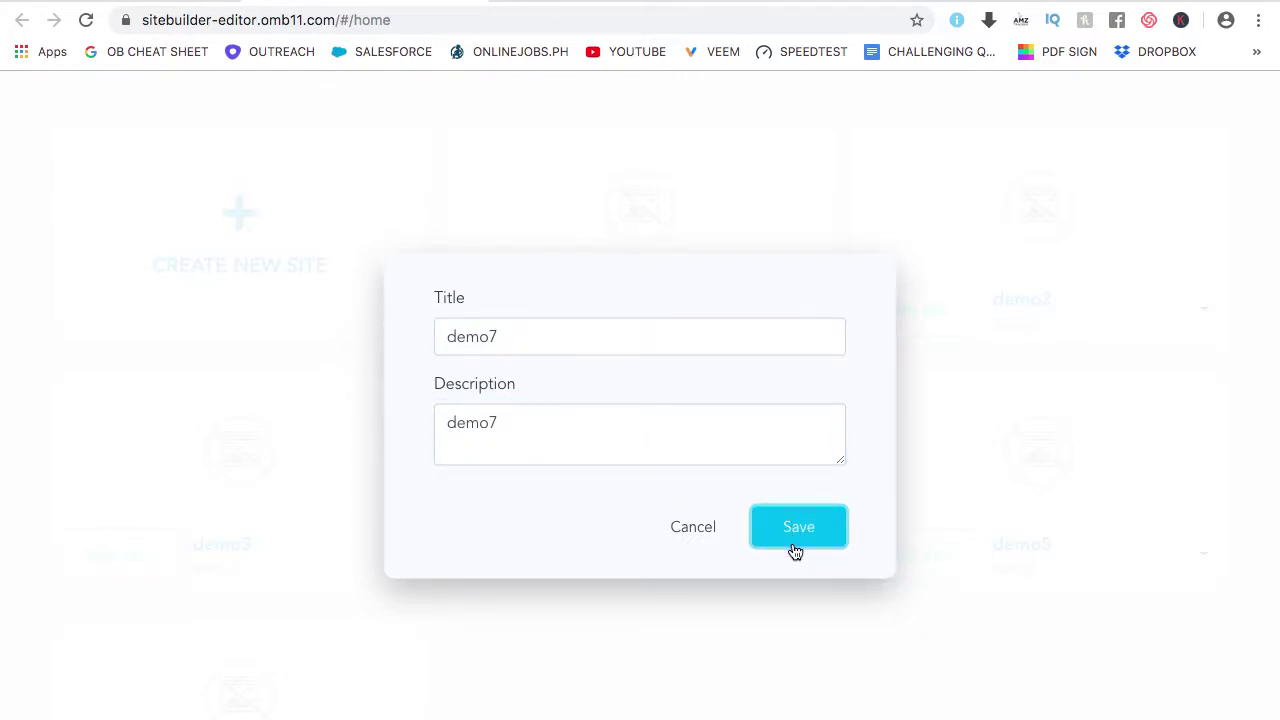
Scroll down the site grid after saving the new demo7 site.
{"action": "scroll", "coordinate": [451, 500], "scroll_direction": "down", "scroll_amount": 2}
Open the demo7 site's Home page in the editor via its Edit site button.
{"action": "left_click", "coordinate": [517, 703]}
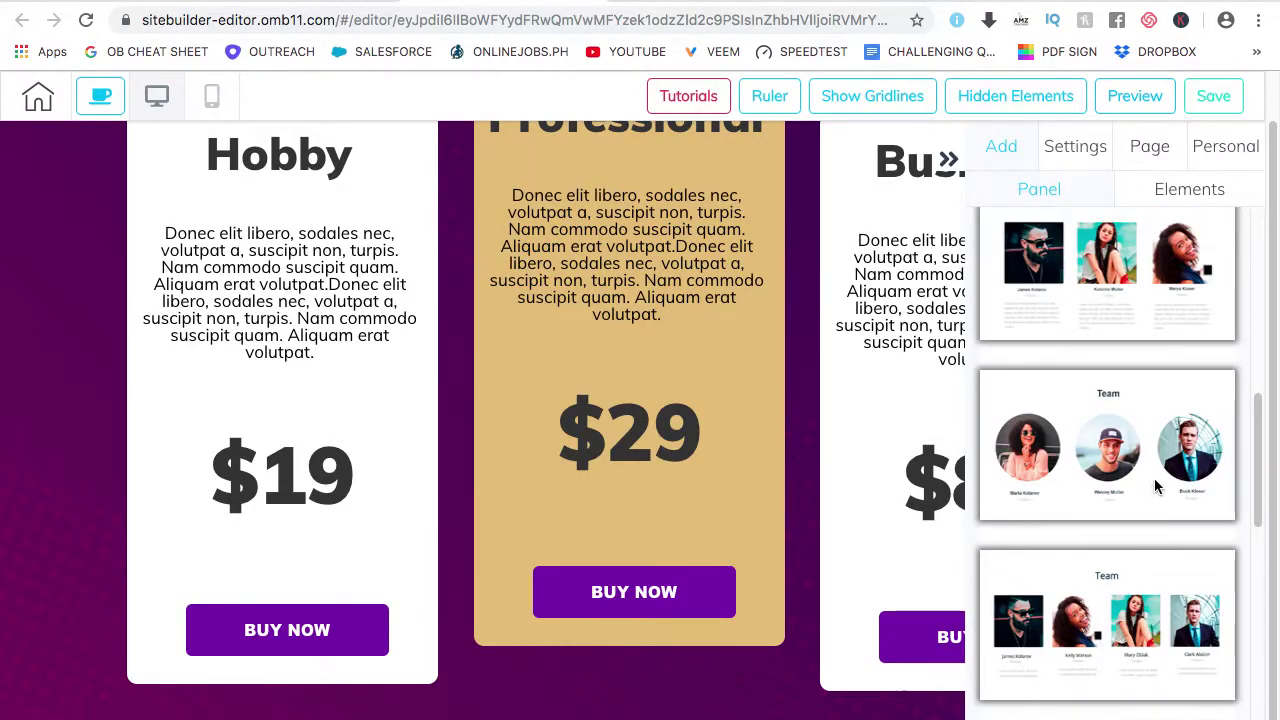
Add the Meet our Team section template to the page.
{"action": "scroll", "coordinate": [1155, 487], "scroll_direction": "down", "scroll_amount": 2}
{"action": "left_click", "coordinate": [1100, 617]}
{"action": "scroll", "coordinate": [791, 337], "scroll_direction": "down", "scroll_amount": 10}
{"action": "scroll", "coordinate": [1133, 301], "scroll_direction": "up", "scroll_amount": 6}
{"action": "scroll", "coordinate": [1133, 301], "scroll_direction": "up", "scroll_amount": 3}
Add the blue footer template below it and view the full page.
{"action": "scroll", "coordinate": [1120, 320], "scroll_direction": "down", "scroll_amount": 3}
{"action": "left_click", "coordinate": [1118, 463]}
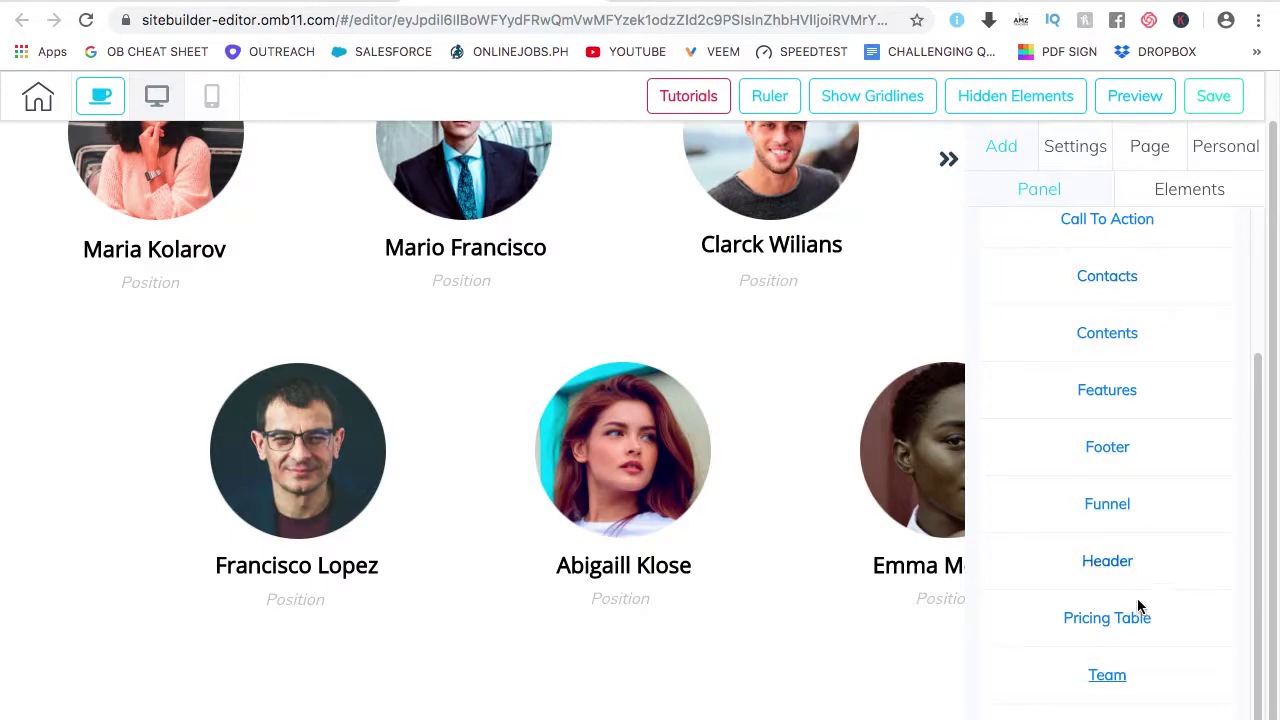
{"action": "left_click", "coordinate": [1135, 447]}
{"action": "scroll", "coordinate": [1124, 470], "scroll_direction": "down", "scroll_amount": 4}
{"action": "left_click", "coordinate": [1090, 500]}
{"action": "left_click", "coordinate": [947, 159]}
{"action": "scroll", "coordinate": [1080, 515], "scroll_direction": "down", "scroll_amount": 2}
{"action": "scroll", "coordinate": [677, 640], "scroll_direction": "up", "scroll_amount": 5}
Preview the page and scroll through the hero, pricing, team and footer sections.
{"action": "left_click", "coordinate": [1130, 108]}
{"action": "scroll", "coordinate": [820, 294], "scroll_direction": "up", "scroll_amount": 15}
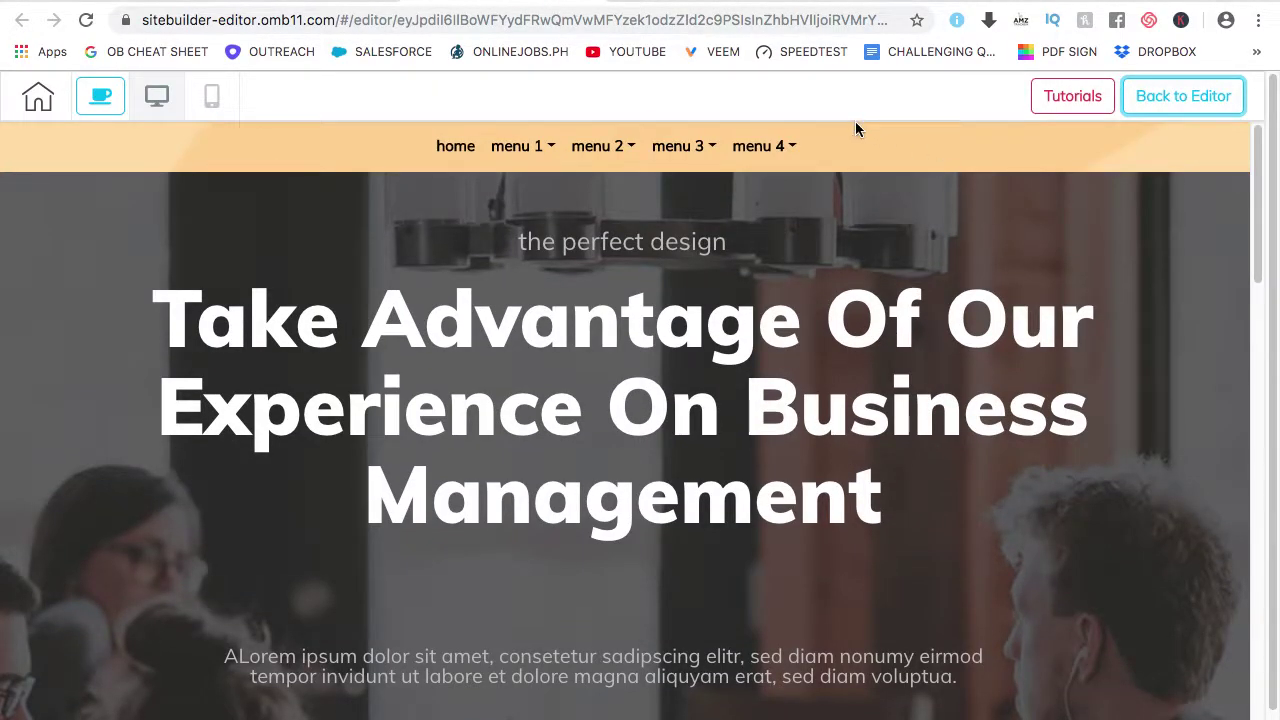
{"action": "scroll", "coordinate": [1039, 316], "scroll_direction": "down", "scroll_amount": 3}
{"action": "scroll", "coordinate": [670, 255], "scroll_direction": "down", "scroll_amount": 15}
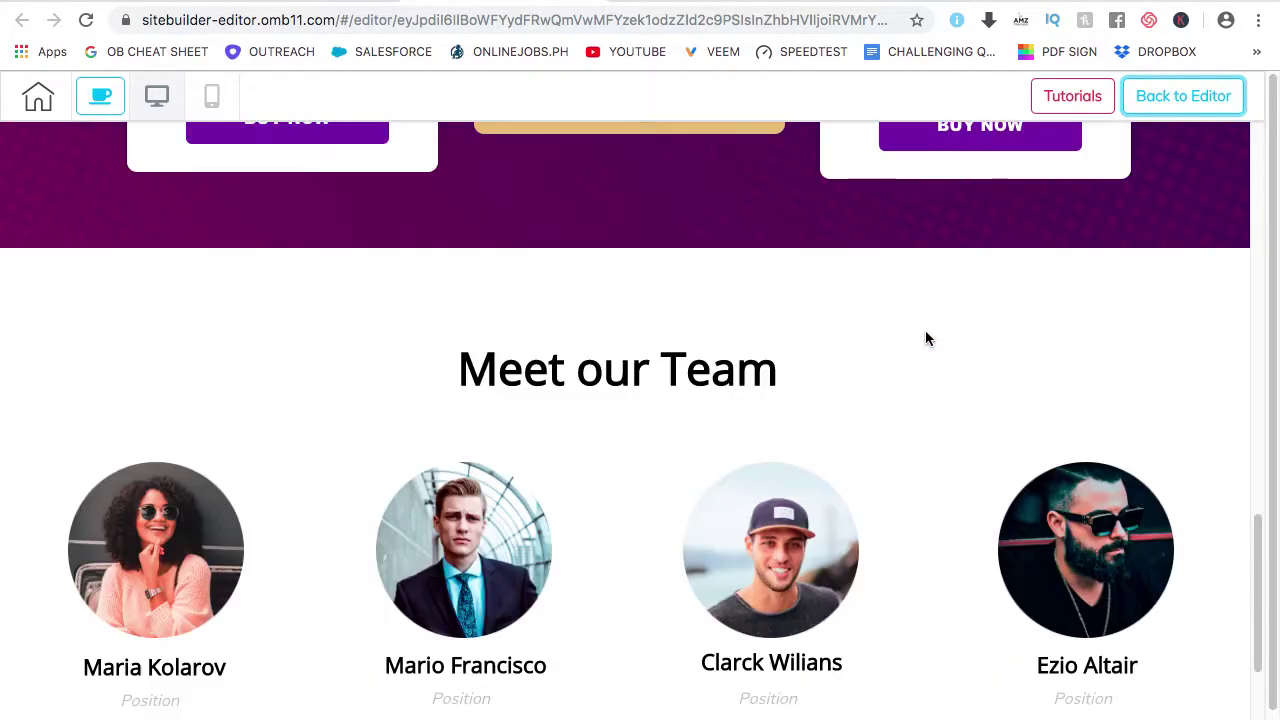
{"action": "scroll", "coordinate": [925, 338], "scroll_direction": "down", "scroll_amount": 7}
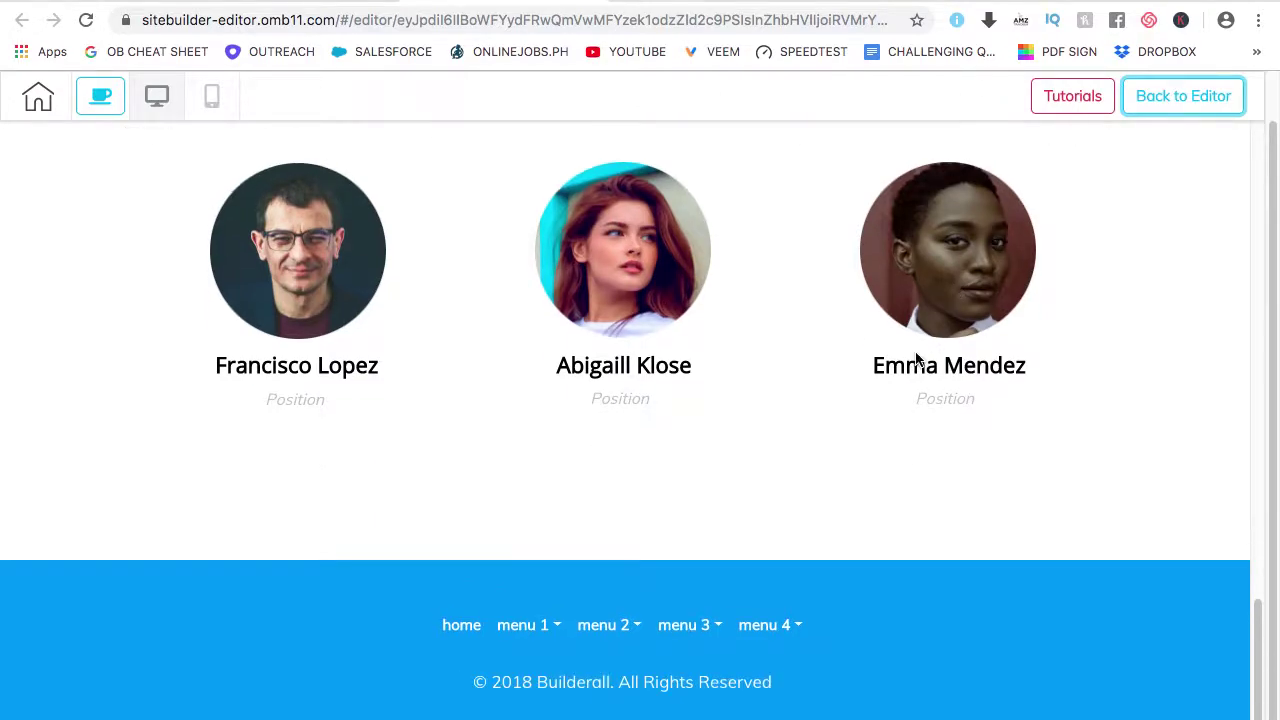
{"action": "scroll", "coordinate": [915, 360], "scroll_direction": "up", "scroll_amount": 20}
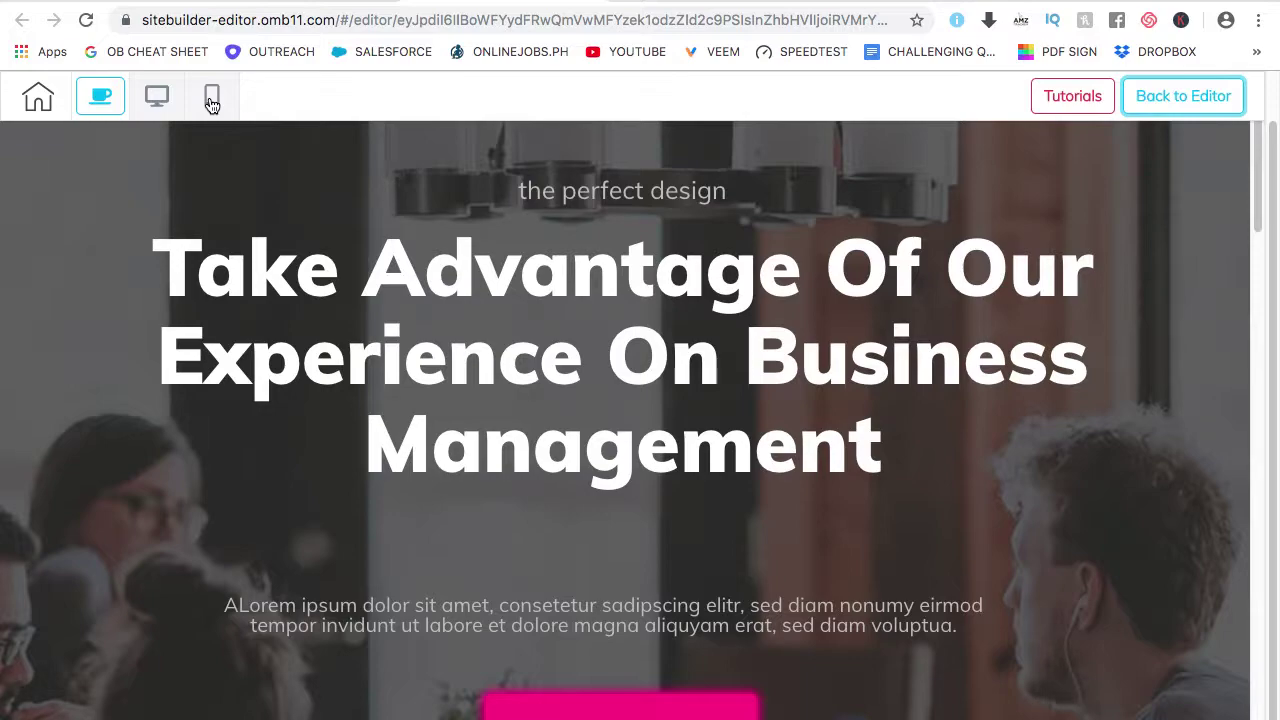
{"action": "left_click", "coordinate": [212, 100]}
{"action": "scroll", "coordinate": [942, 305], "scroll_direction": "down", "scroll_amount": 5}
{"action": "scroll", "coordinate": [892, 315], "scroll_direction": "down", "scroll_amount": 10}
{"action": "scroll", "coordinate": [848, 345], "scroll_direction": "down", "scroll_amount": 8}
{"action": "scroll", "coordinate": [830, 341], "scroll_direction": "down", "scroll_amount": 8}
{"action": "scroll", "coordinate": [829, 341], "scroll_direction": "down", "scroll_amount": 3}
{"action": "scroll", "coordinate": [823, 351], "scroll_direction": "down", "scroll_amount": 5}
{"action": "scroll", "coordinate": [822, 354], "scroll_direction": "down", "scroll_amount": 7}
{"action": "scroll", "coordinate": [817, 358], "scroll_direction": "down", "scroll_amount": 3}
{"action": "scroll", "coordinate": [812, 368], "scroll_direction": "down", "scroll_amount": 4}
{"action": "scroll", "coordinate": [811, 378], "scroll_direction": "up", "scroll_amount": 12}
{"action": "scroll", "coordinate": [811, 378], "scroll_direction": "up", "scroll_amount": 15}
{"action": "scroll", "coordinate": [803, 378], "scroll_direction": "up", "scroll_amount": 15}
{"action": "left_click", "coordinate": [157, 110]}
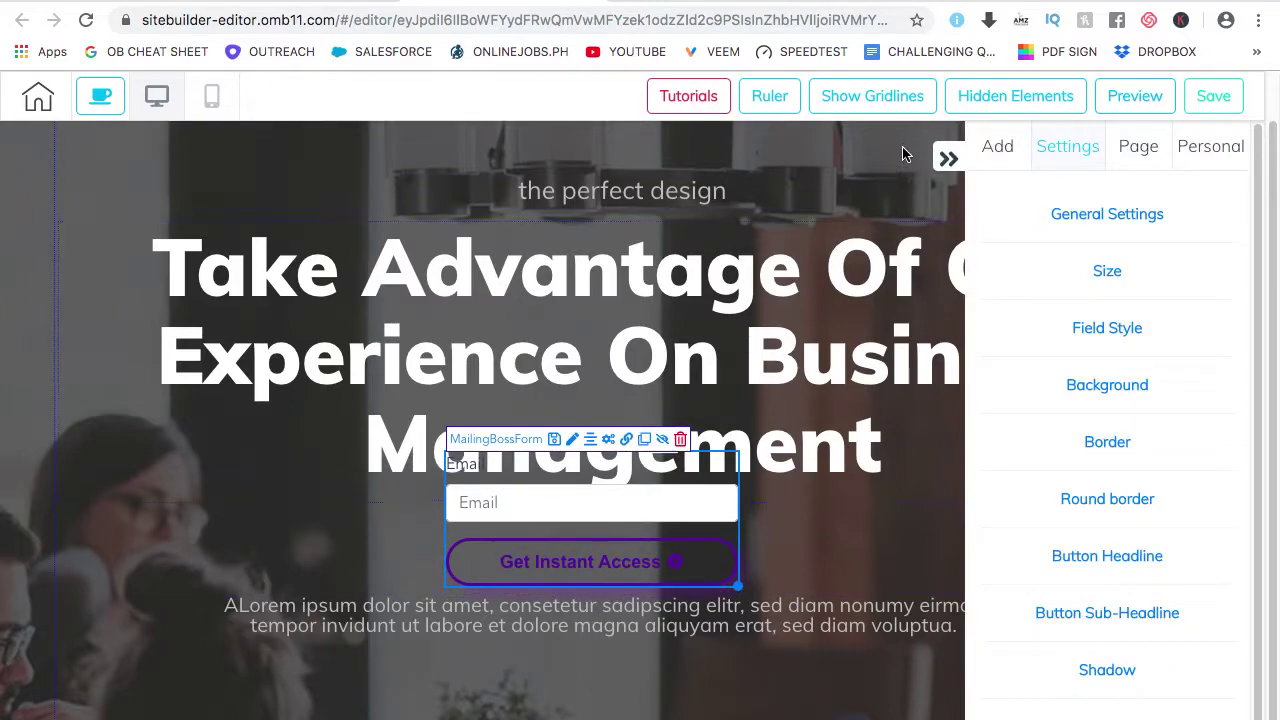
Move the header's paragraph text further down.
{"action": "left_click", "coordinate": [946, 160]}
{"action": "left_click_drag", "start_coordinate": [610, 470], "coordinate": [606, 601]}
{"action": "left_click", "coordinate": [948, 158]}
Widen the MailingBoss signup form and place it under the headline.
{"action": "left_click", "coordinate": [700, 402]}
{"action": "left_click", "coordinate": [723, 420]}
{"action": "left_click", "coordinate": [742, 428]}
{"action": "left_click_drag", "start_coordinate": [743, 424], "coordinate": [874, 512]}
{"action": "left_click", "coordinate": [912, 460]}
{"action": "left_click", "coordinate": [950, 160]}
{"action": "left_click_drag", "start_coordinate": [677, 366], "coordinate": [633, 446]}
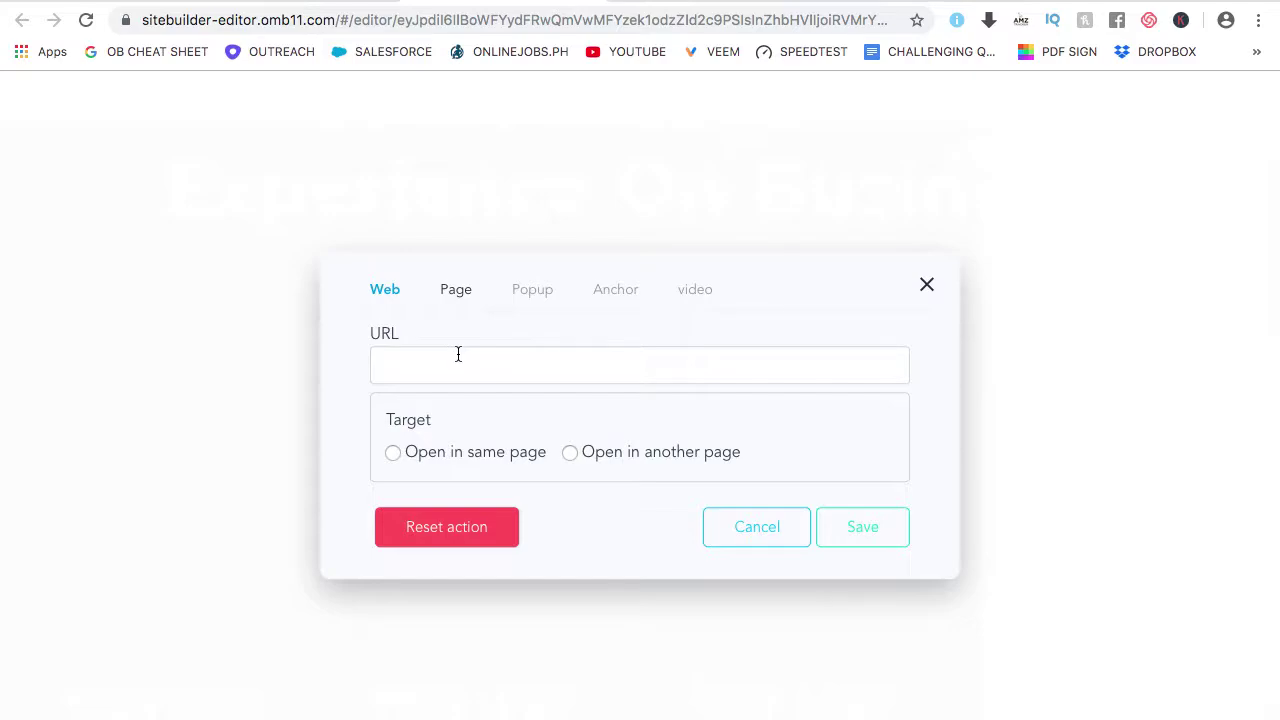
Check the Page and Web link options, then close both dialogs without setting anything.
{"action": "left_click", "coordinate": [449, 291]}
{"action": "left_click", "coordinate": [393, 312]}
{"action": "left_click", "coordinate": [927, 287]}
{"action": "left_click", "coordinate": [926, 311]}
{"action": "left_click", "coordinate": [947, 159]}
{"action": "left_click", "coordinate": [601, 352]}
{"action": "left_click_drag", "start_coordinate": [601, 357], "coordinate": [571, 627]}
{"action": "left_click", "coordinate": [547, 575]}
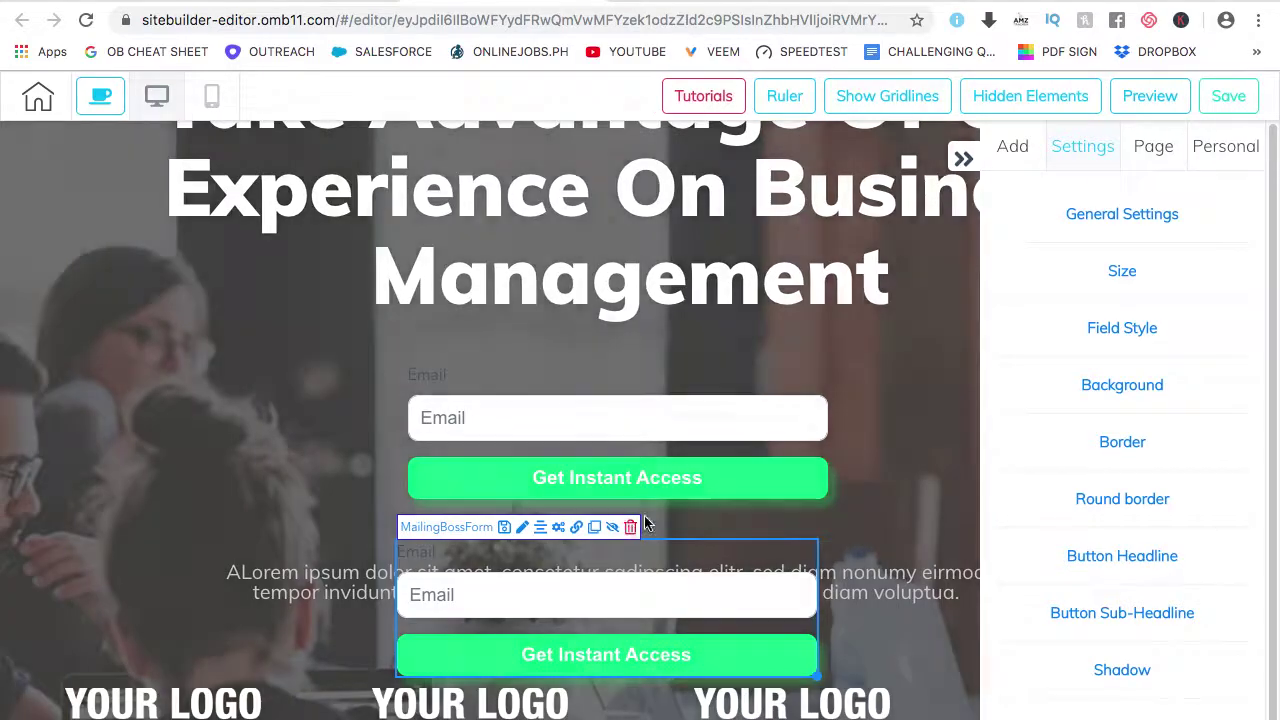
{"action": "left_click", "coordinate": [624, 530]}
{"action": "left_click", "coordinate": [836, 441]}
Set the signup form's Button Width to 61 in the Size settings.
{"action": "left_click", "coordinate": [948, 158]}
{"action": "left_click", "coordinate": [649, 417]}
{"action": "left_click", "coordinate": [1094, 216]}
{"action": "left_click", "coordinate": [1115, 216]}
{"action": "left_click", "coordinate": [1108, 272]}
{"action": "left_click_drag", "start_coordinate": [1157, 360], "coordinate": [1188, 360]}
{"action": "left_click", "coordinate": [1125, 274]}
Center-align the form's field text in the Field Style settings.
{"action": "left_click", "coordinate": [1134, 329]}
{"action": "scroll", "coordinate": [1134, 370], "scroll_direction": "down", "scroll_amount": 1}
{"action": "left_click", "coordinate": [1128, 370]}
{"action": "scroll", "coordinate": [1128, 372], "scroll_direction": "down", "scroll_amount": 2}
{"action": "scroll", "coordinate": [1127, 368], "scroll_direction": "up", "scroll_amount": 1}
{"action": "left_click", "coordinate": [1120, 156]}
Replace the button headline 'Get Instant Access' with 'Subscribe NOW!'.
{"action": "left_click", "coordinate": [1110, 376]}
{"action": "left_click", "coordinate": [1103, 314]}
{"action": "left_click", "coordinate": [1107, 488]}
{"action": "left_click_drag", "start_coordinate": [1150, 470], "coordinate": [1002, 468]}
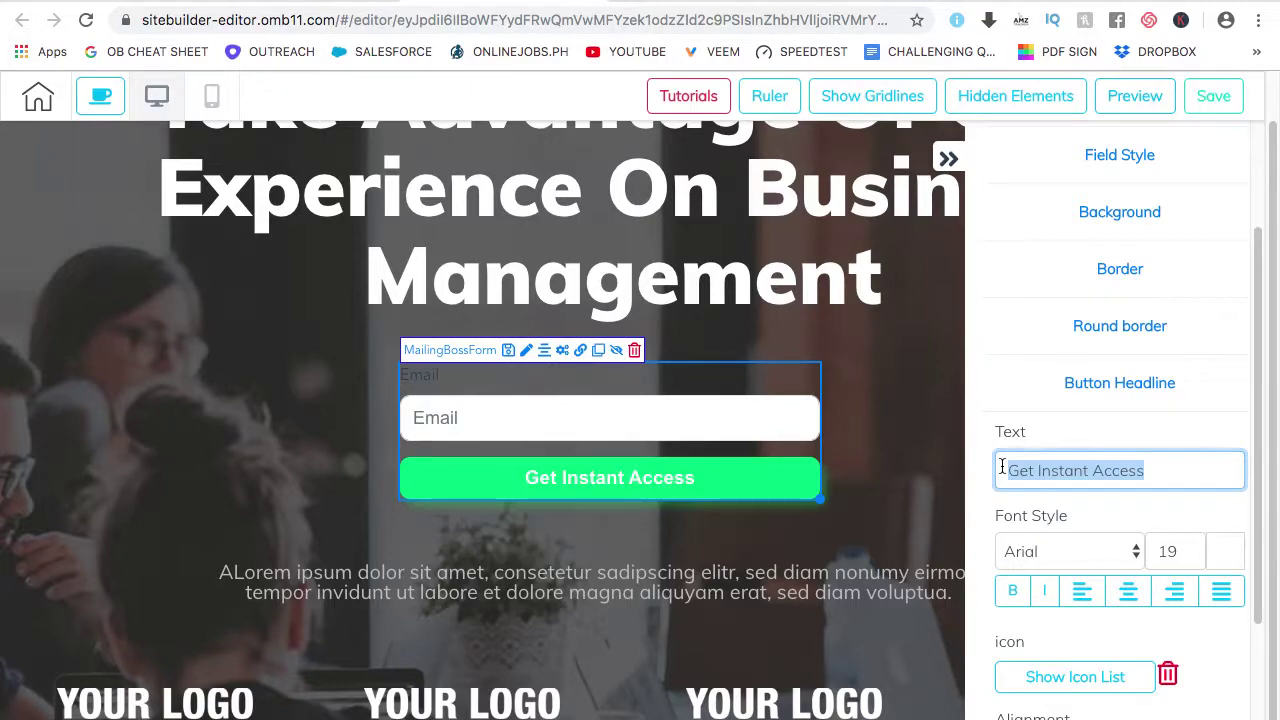
{"action": "type", "text": "Subscribe no"}
{"action": "key", "text": "BackSpace"}
{"action": "key", "text": "BackSpace"}
{"action": "key", "text": "BackSpace"}
{"action": "type", "text": "NOW!!!"}
{"action": "key", "text": "BackSpace"}
{"action": "key", "text": "BackSpace"}
{"action": "scroll", "coordinate": [1131, 482], "scroll_direction": "down", "scroll_amount": 3}
Search the icon library for 'ch' and add the check-mark icon to the button.
{"action": "left_click", "coordinate": [1100, 548]}
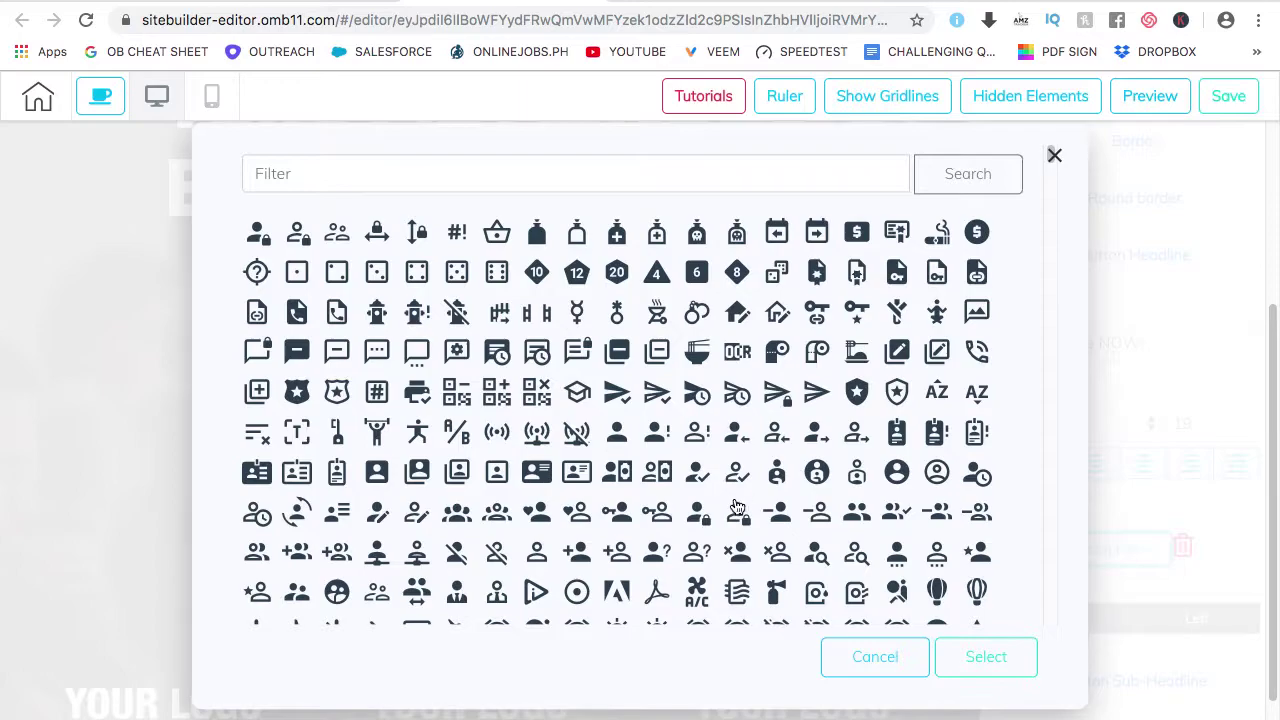
{"action": "left_click", "coordinate": [638, 171]}
{"action": "type", "text": "ch"}
{"action": "left_click", "coordinate": [932, 172]}
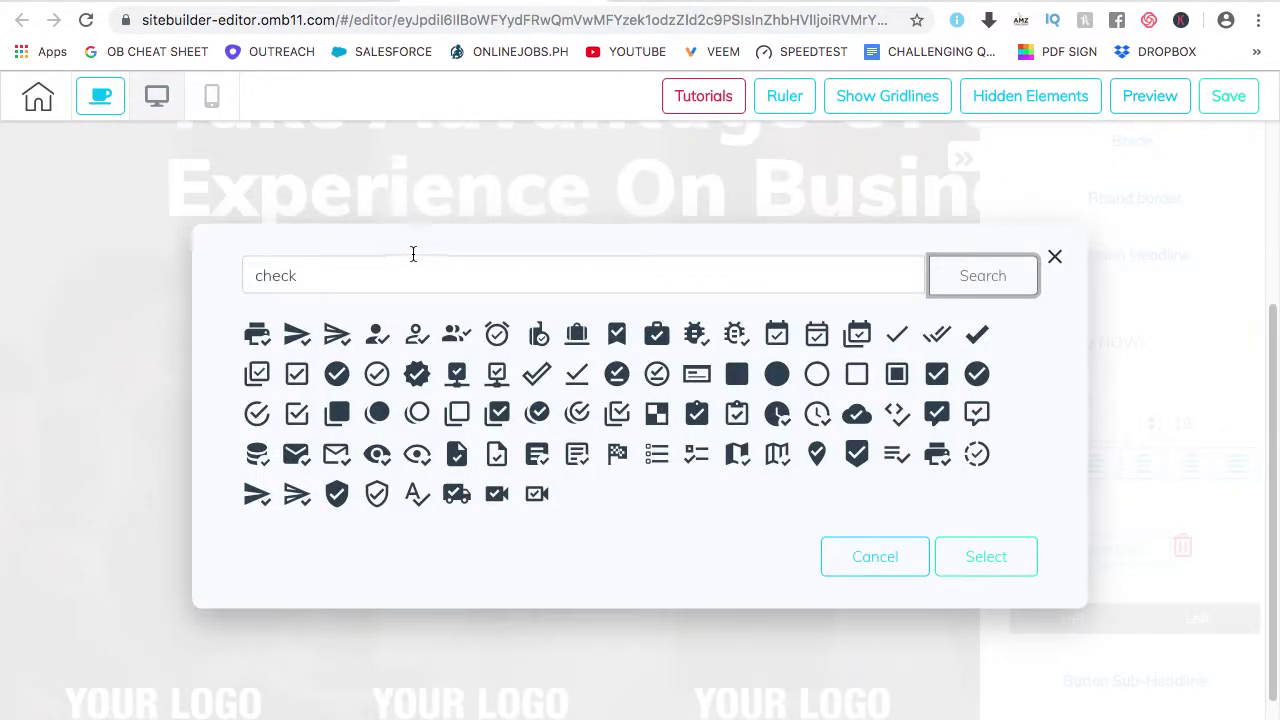
{"action": "left_click", "coordinate": [979, 340]}
{"action": "left_click", "coordinate": [988, 555]}
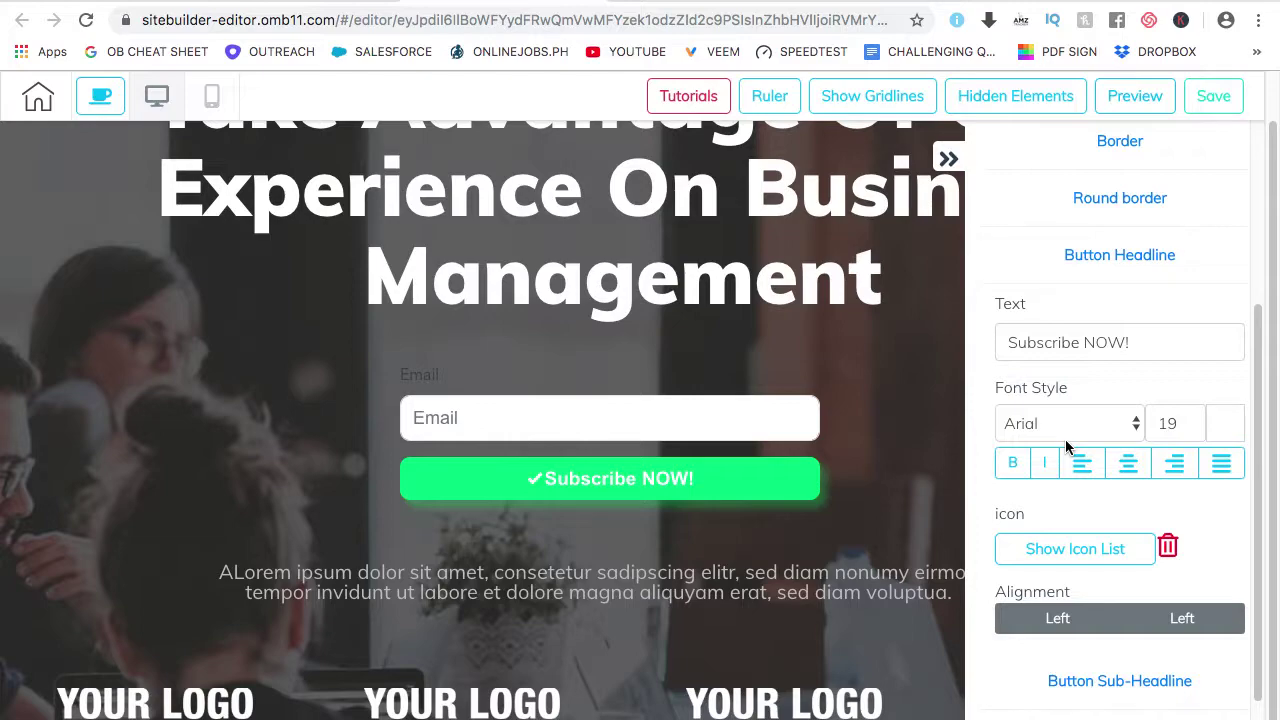
Set the button sub-headline text to 'Check Email For Access'.
{"action": "left_click", "coordinate": [1159, 261]}
{"action": "left_click", "coordinate": [1120, 548]}
{"action": "left_click", "coordinate": [1077, 408]}
{"action": "type", "text": "Free Registration"}
{"action": "key", "text": "BackSpace"}
{"action": "key", "text": "BackSpace"}
{"action": "key", "text": "BackSpace"}
{"action": "key", "text": "BackSpace"}
{"action": "key", "text": "BackSpace"}
{"action": "key", "text": "BackSpace"}
{"action": "key", "text": "BackSpace"}
{"action": "key", "text": "BackSpace"}
{"action": "key", "text": "BackSpace"}
{"action": "key", "text": "BackSpace"}
{"action": "key", "text": "BackSpace"}
{"action": "key", "text": "BackSpace"}
{"action": "key", "text": "BackSpace"}
{"action": "key", "text": "BackSpace"}
{"action": "key", "text": "BackSpace"}
{"action": "type", "text": "Check Email For Access"}
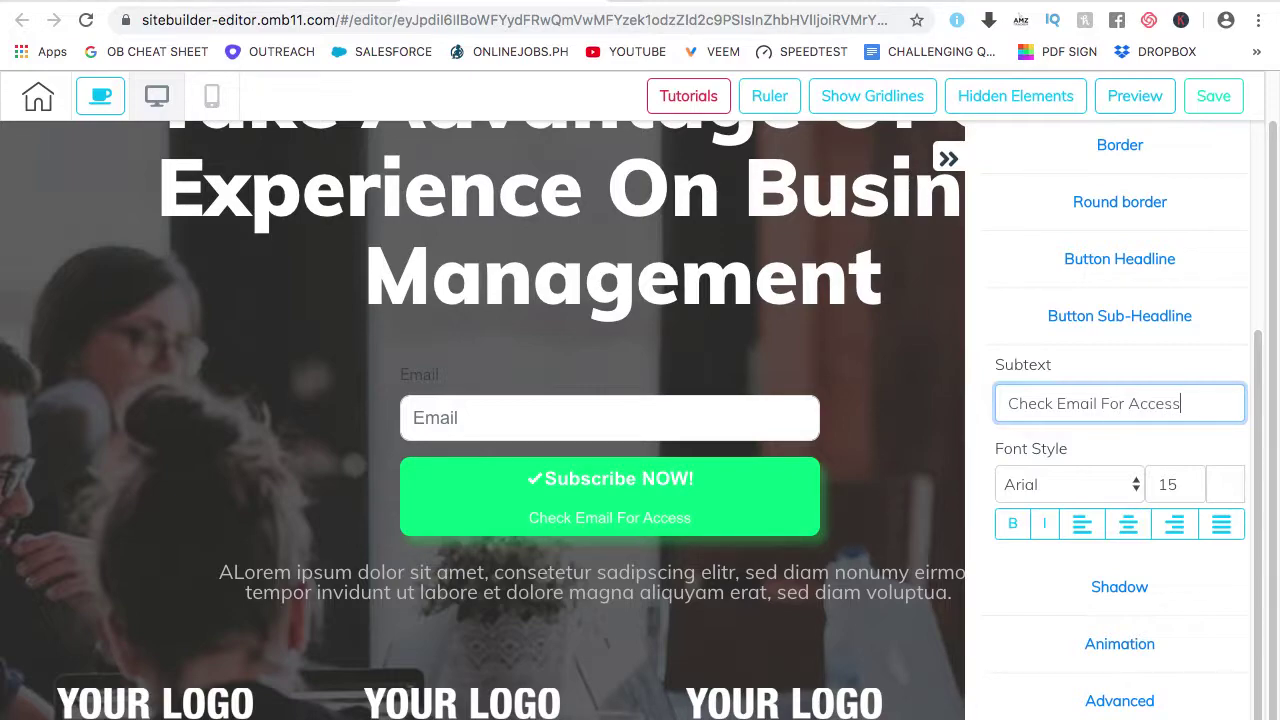
Wrap the button's sub-line text in parentheses: (Check Email For Access).
{"action": "left_click", "coordinate": [1007, 403]}
{"action": "type", "text": "("}
{"action": "left_click", "coordinate": [1205, 400]}
{"action": "type", "text": ")"}
Make the button's sub-line bold and centre-aligned.
{"action": "left_click", "coordinate": [1014, 523]}
{"action": "left_click", "coordinate": [1043, 524]}
{"action": "left_click", "coordinate": [1175, 530]}
{"action": "left_click", "coordinate": [1082, 526]}
{"action": "left_click", "coordinate": [1135, 530]}
{"action": "left_click", "coordinate": [1221, 524]}
{"action": "left_click", "coordinate": [1128, 527]}
Collapse the settings panel and nudge the signup form slightly left and up.
{"action": "left_click", "coordinate": [1134, 316]}
{"action": "left_click", "coordinate": [949, 160]}
{"action": "mouse_move", "coordinate": [651, 426]}
{"action": "left_mouse_down"}
{"action": "mouse_move", "coordinate": [634, 423]}
{"action": "mouse_move", "coordinate": [658, 433]}
{"action": "left_mouse_up"}
Reopen the signup form's settings and drag the form back in line under the headline.
{"action": "left_click", "coordinate": [948, 158]}
{"action": "left_click", "coordinate": [746, 411]}
{"action": "scroll", "coordinate": [1080, 560], "scroll_direction": "up", "scroll_amount": 1}
{"action": "scroll", "coordinate": [1080, 560], "scroll_direction": "up", "scroll_amount": 2}
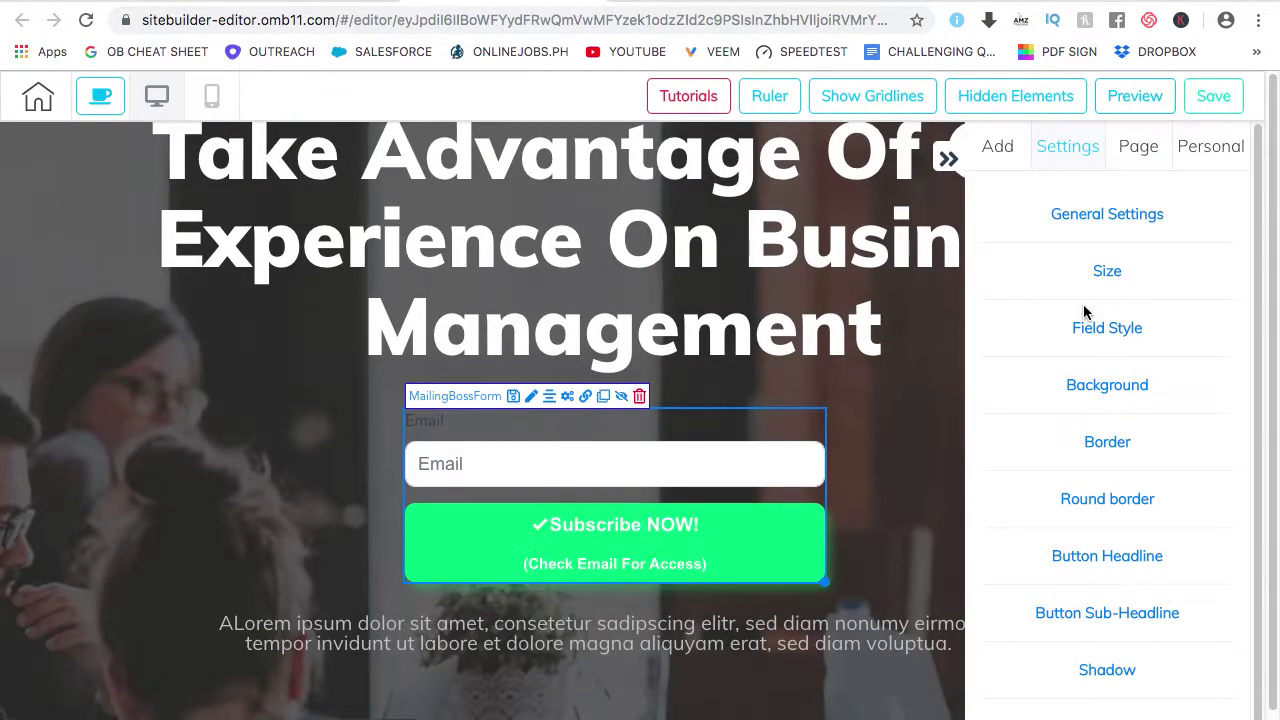
{"action": "left_click_drag", "start_coordinate": [635, 502], "coordinate": [634, 500]}
Hide the right Settings panel to show the whole demo7 header with the signup form.
{"action": "left_click", "coordinate": [946, 160]}
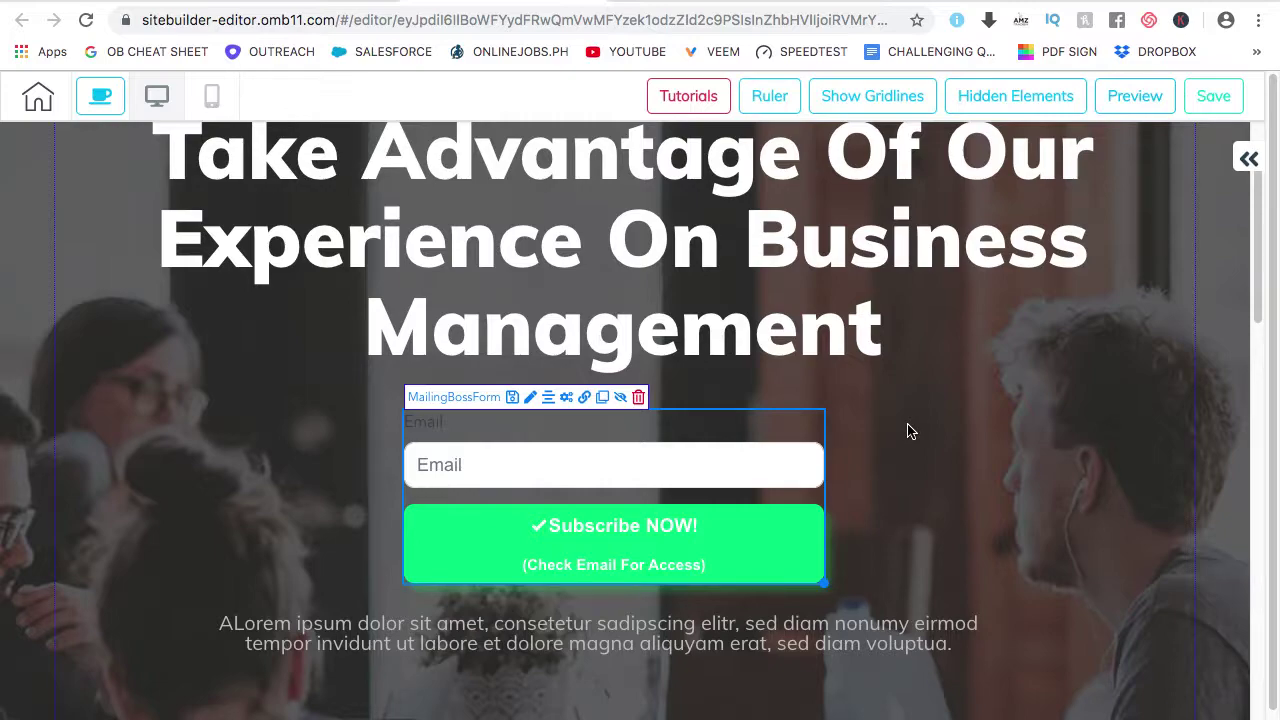